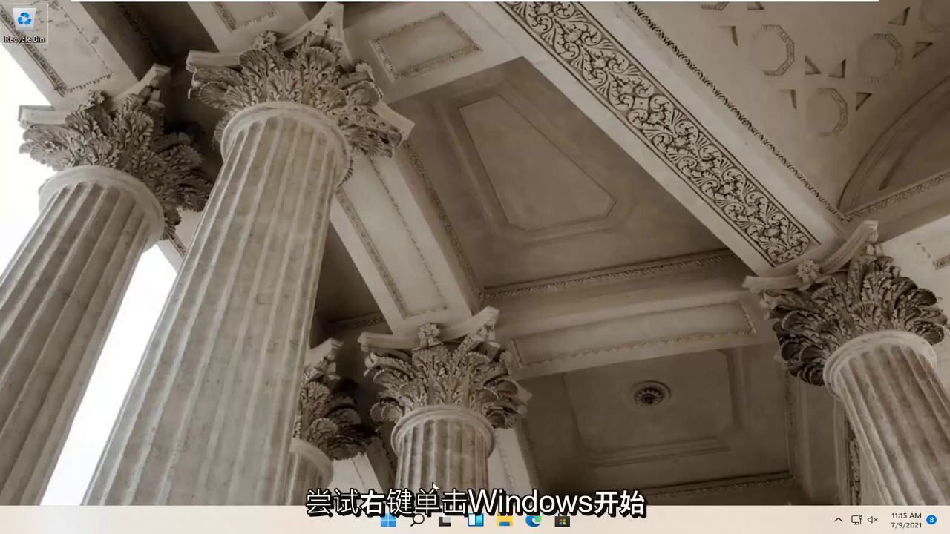
# Launch Settings from the Win+X menu and go to System › Troubleshoot
pyautogui.rightClick(384, 526)
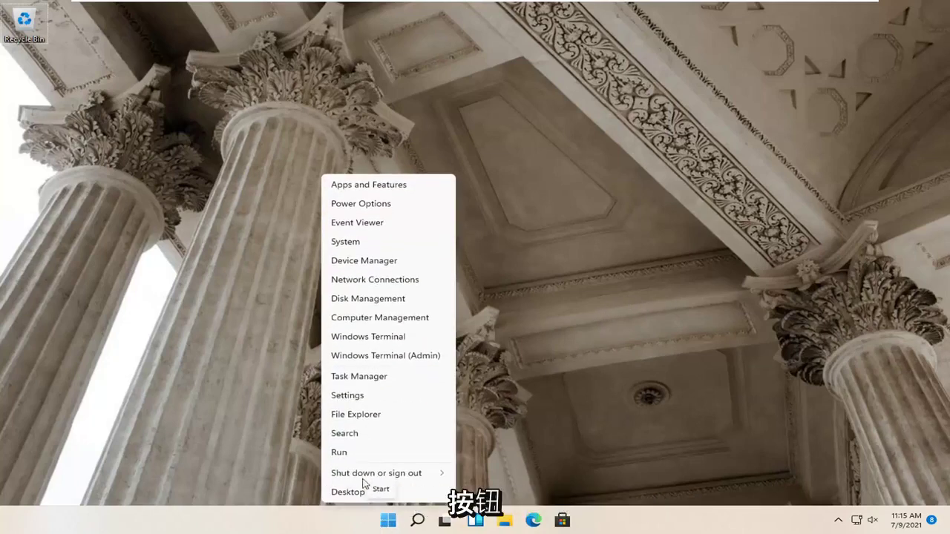
pyautogui.click(350, 397)
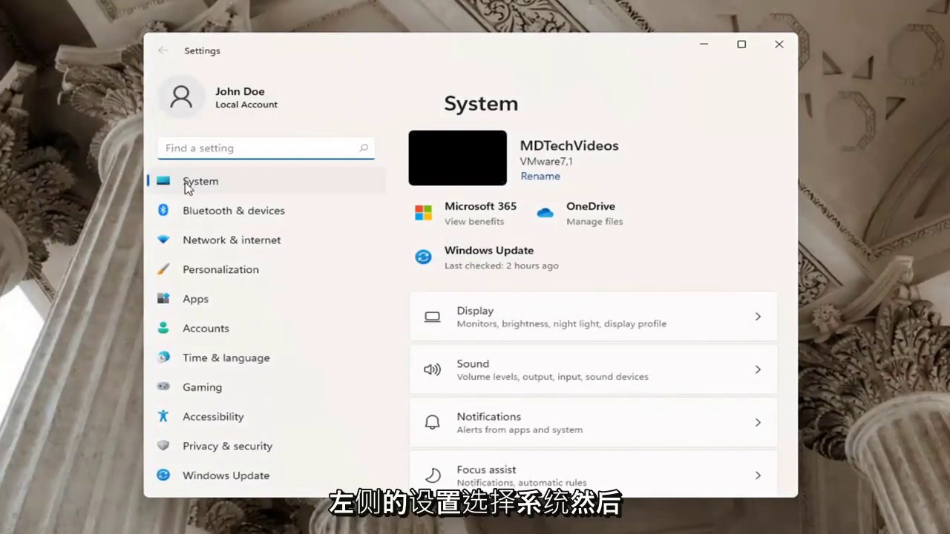
pyautogui.click(180, 188)
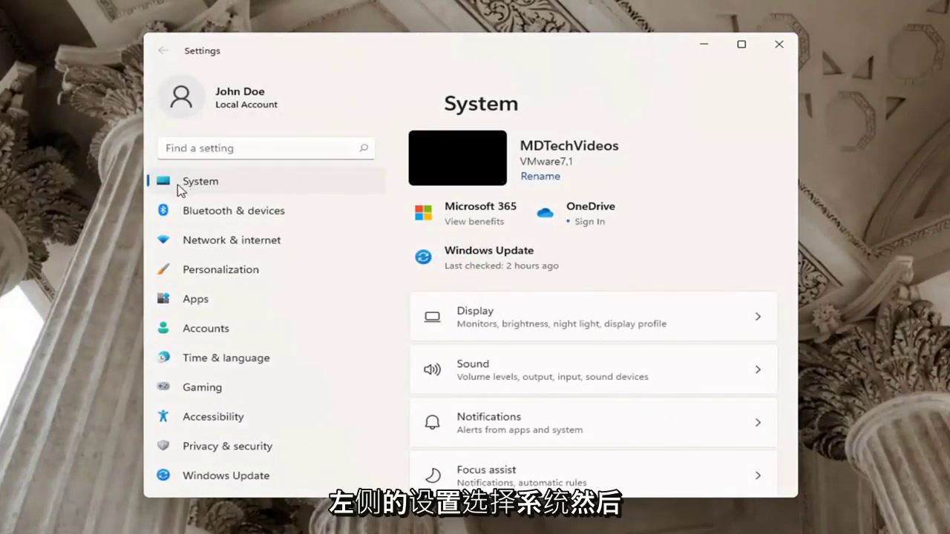
pyautogui.scroll(-3, 503, 356)
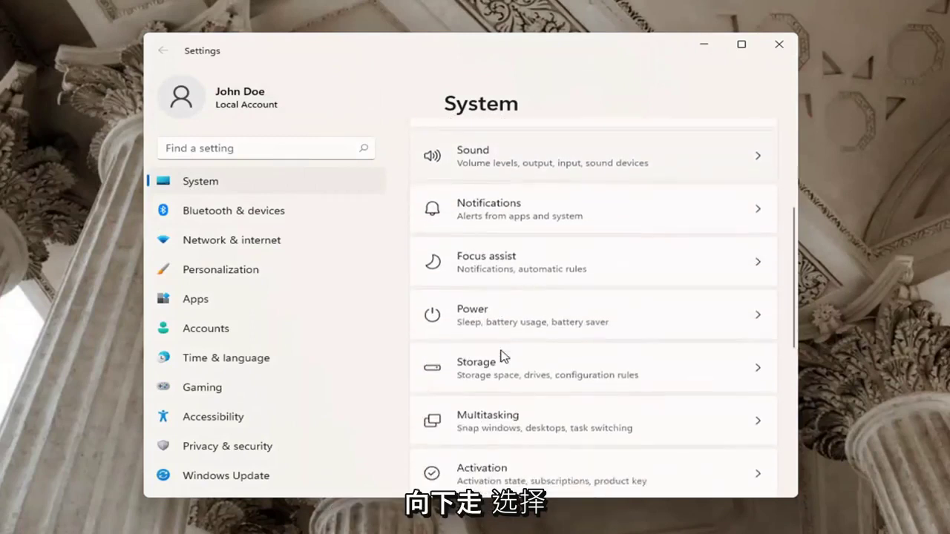
pyautogui.scroll(-2, 505, 401)
pyautogui.click(490, 401)
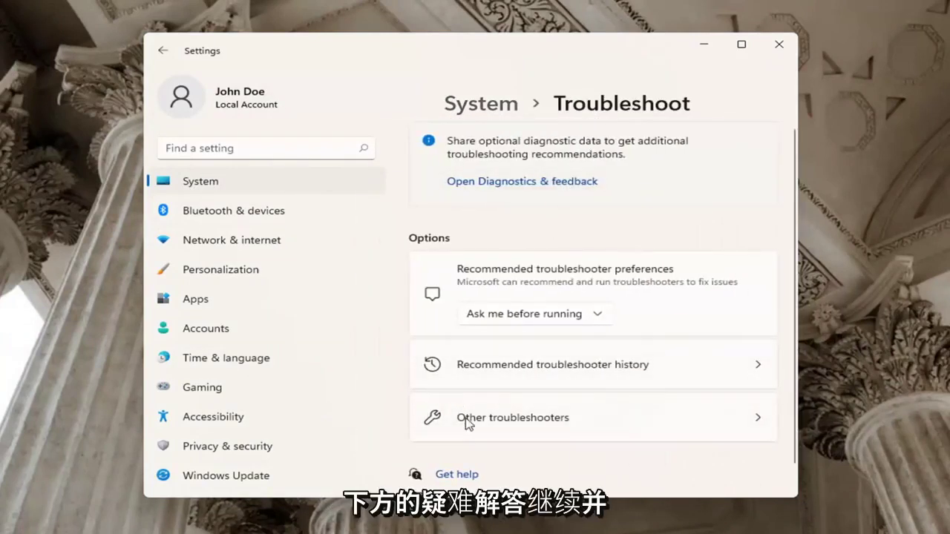
# Run the Bluetooth troubleshooter from Other troubleshooters and continue past the 'Device does not have Bluetooth' notice
pyautogui.click(524, 422)
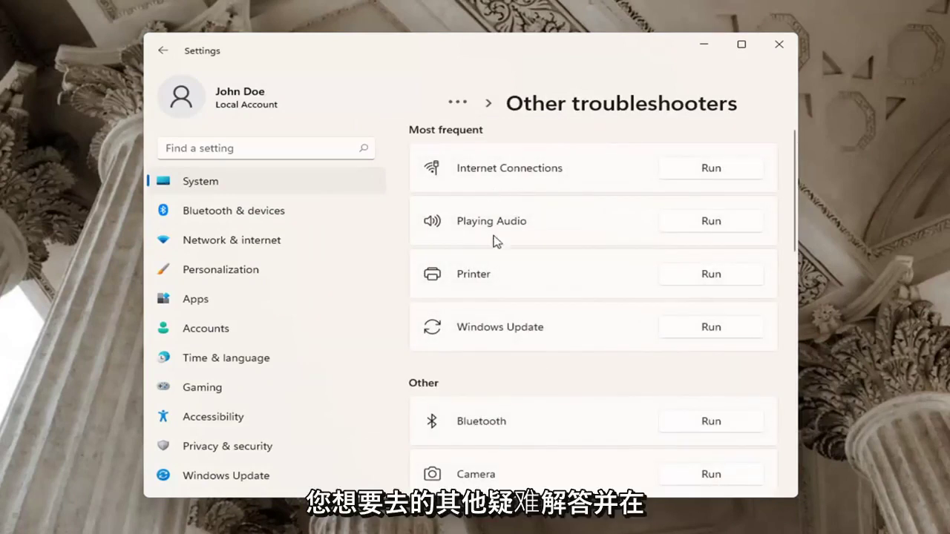
pyautogui.scroll(-2, 520, 367)
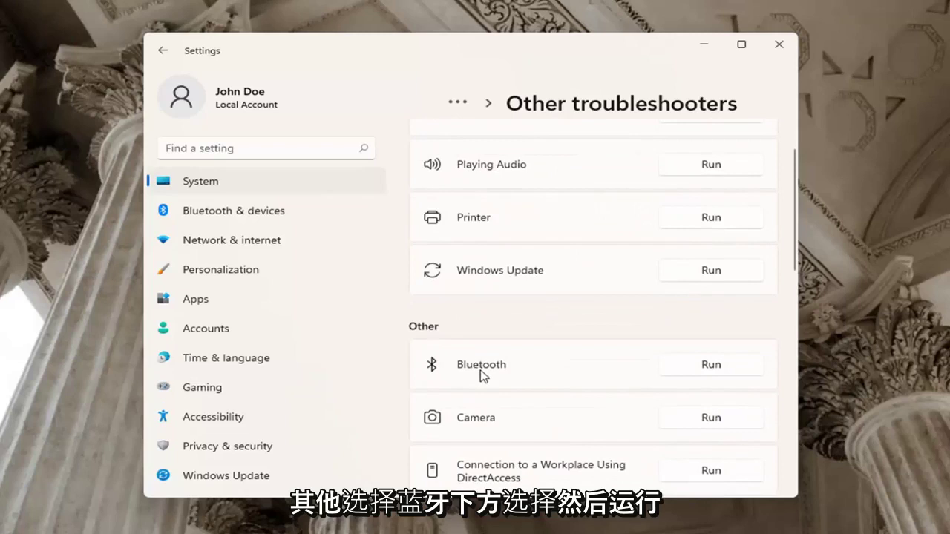
pyautogui.click(707, 367)
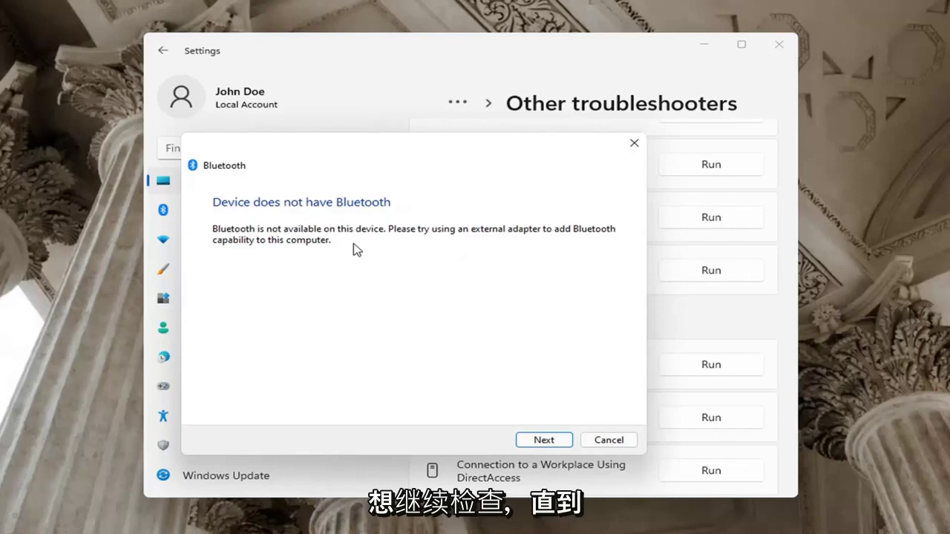
pyautogui.click(547, 441)
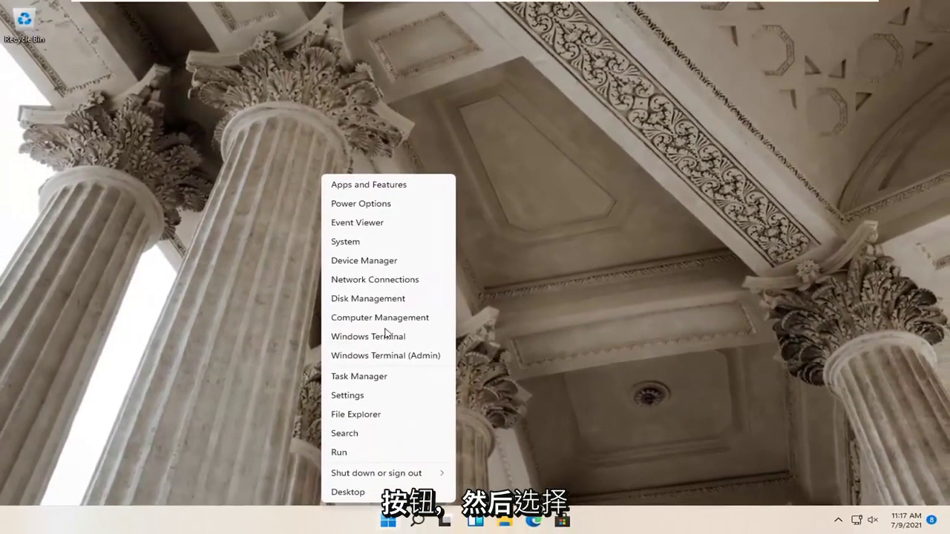
# In Device Manager, inspect the Microsoft AC Adapter under Batteries, then close Device Manager
pyautogui.click(363, 262)
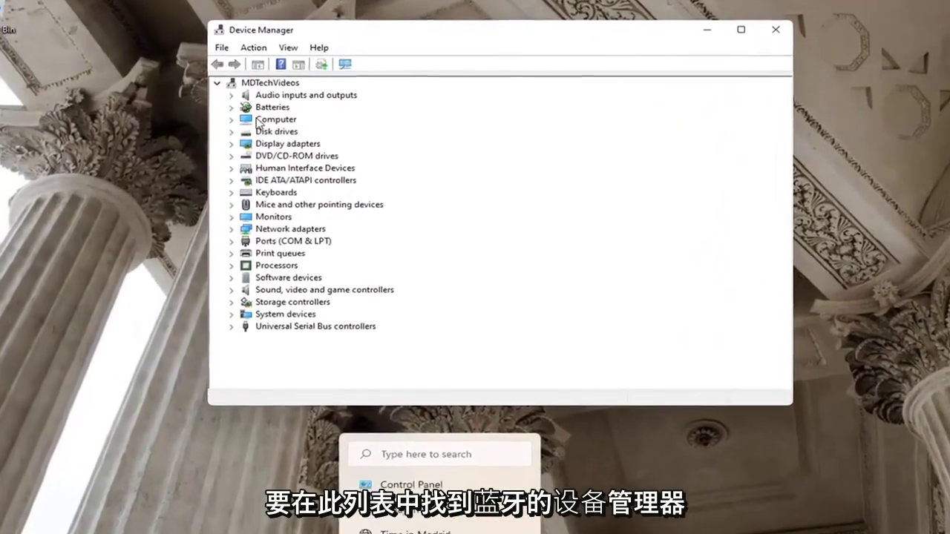
pyautogui.doubleClick(268, 107)
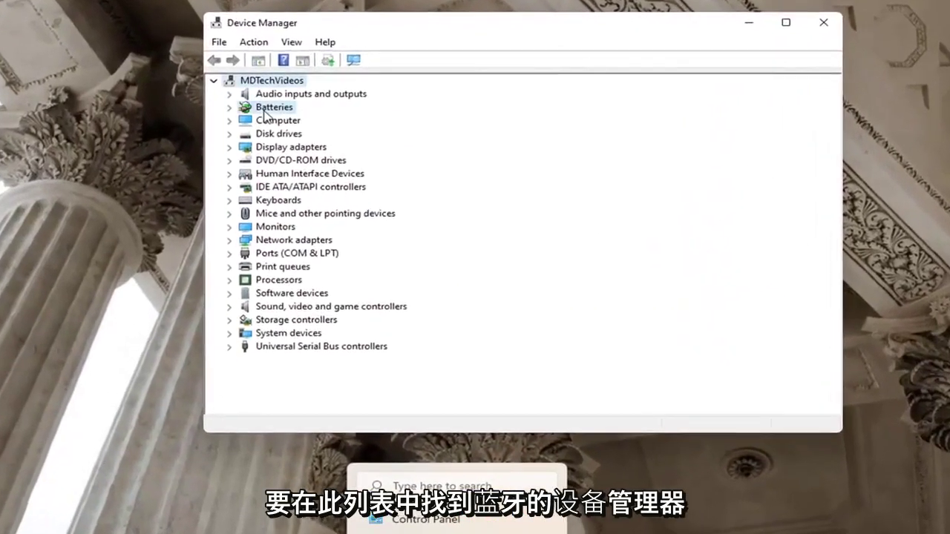
pyautogui.click(306, 122)
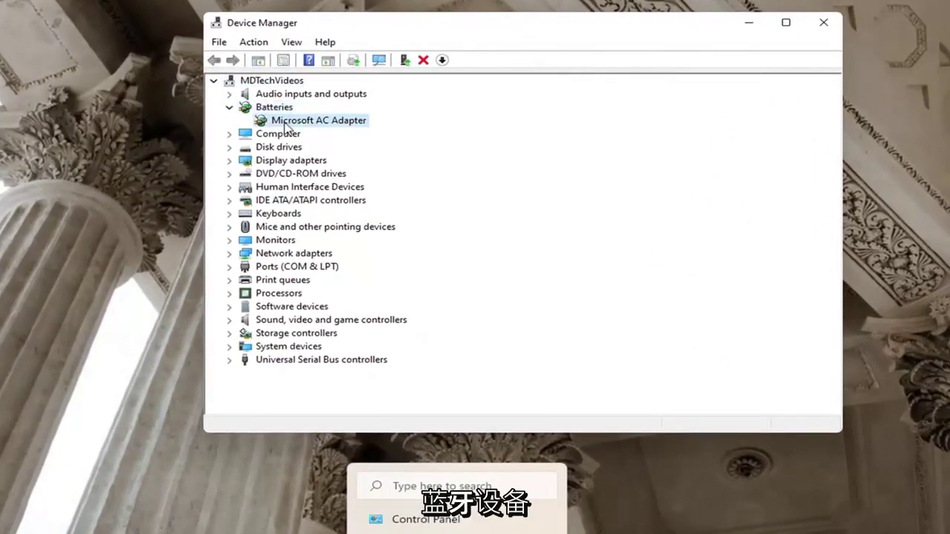
pyautogui.rightClick(288, 123)
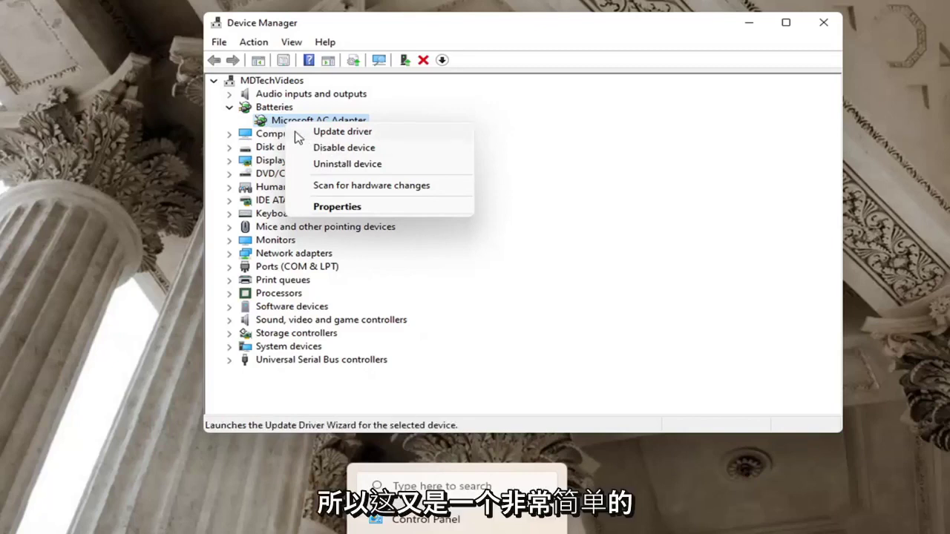
pyautogui.click(218, 117)
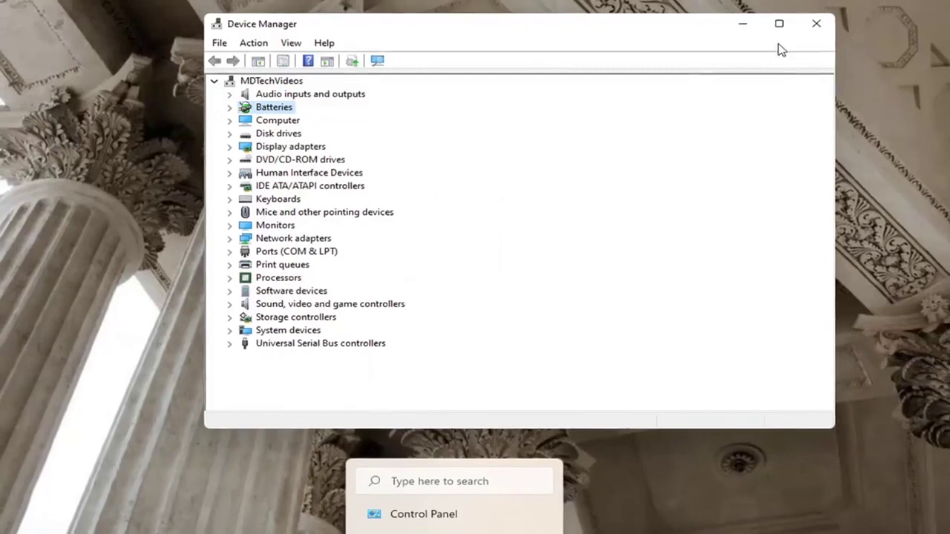
pyautogui.click(823, 22)
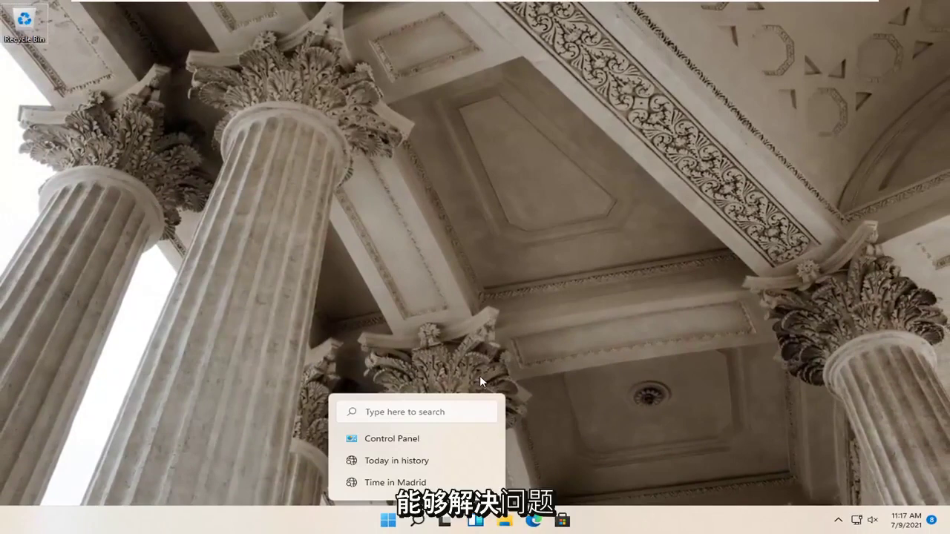
# Open and close the Start menu, then bring up the Win+X tools list
pyautogui.click(388, 522)
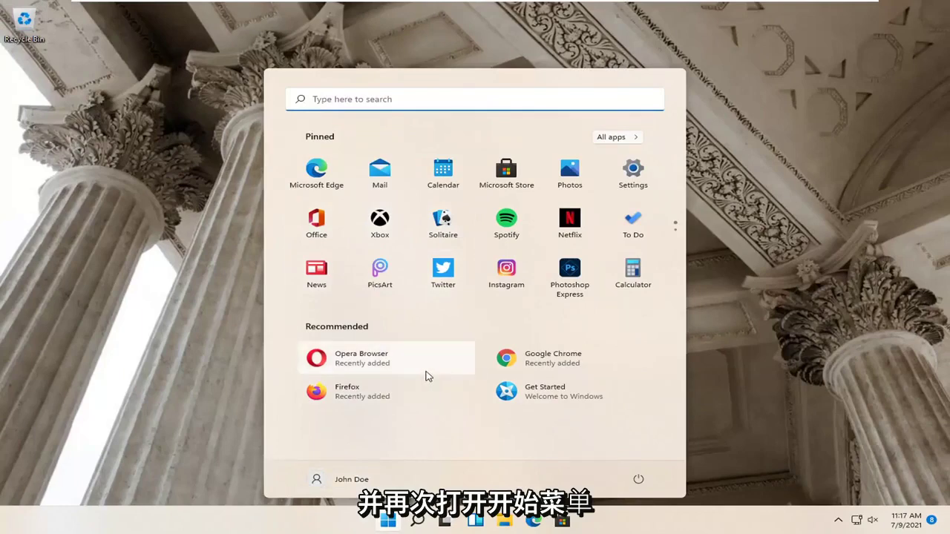
pyautogui.click(765, 280)
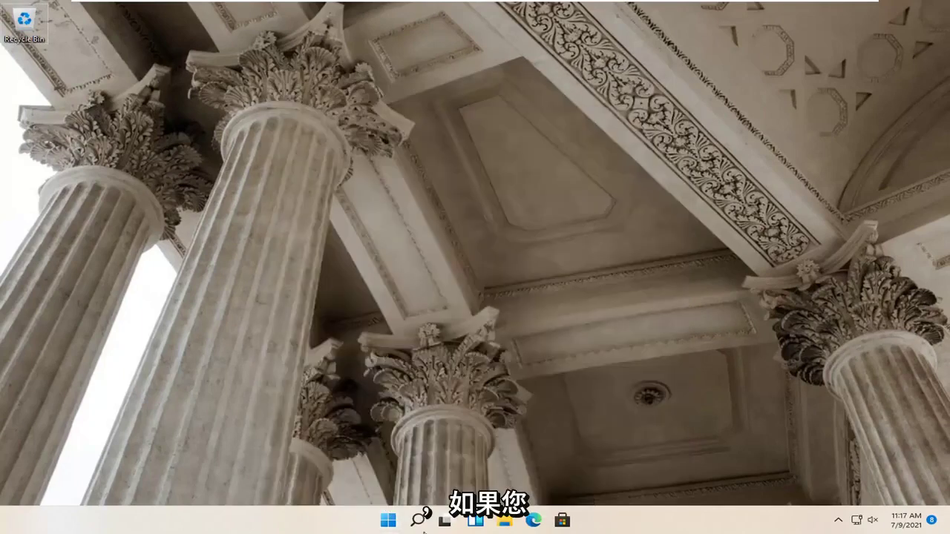
pyautogui.rightClick(389, 522)
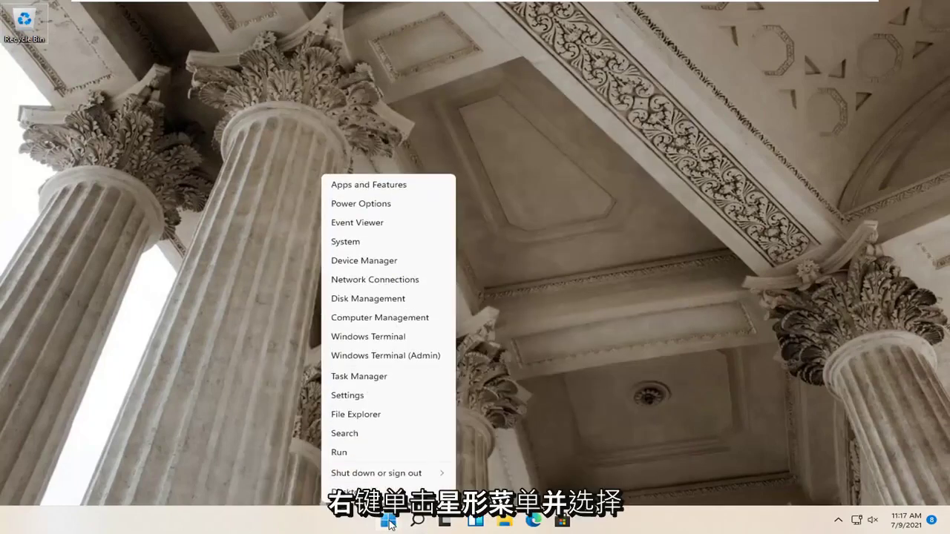
# Launch Settings and attempt to pair a Bluetooth device from Bluetooth & devices › Add device
pyautogui.click(361, 396)
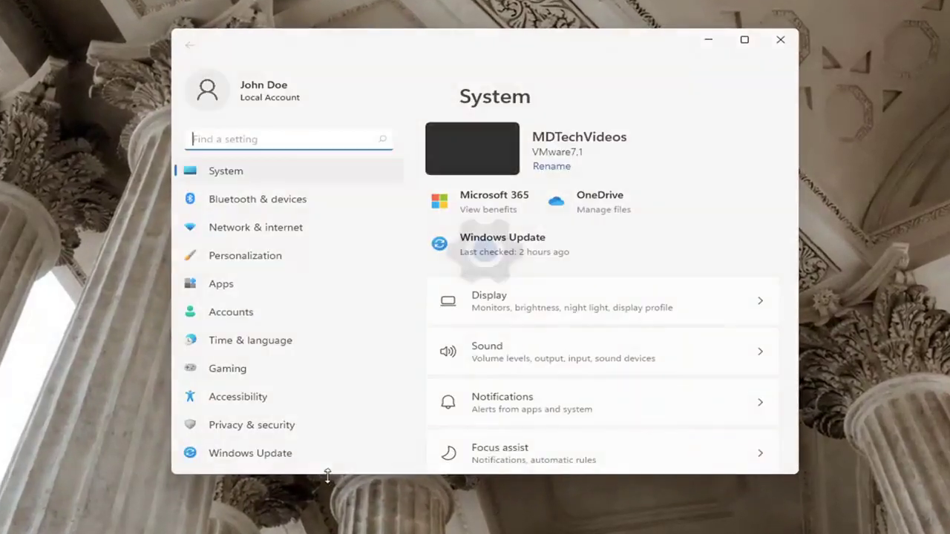
pyautogui.click(236, 200)
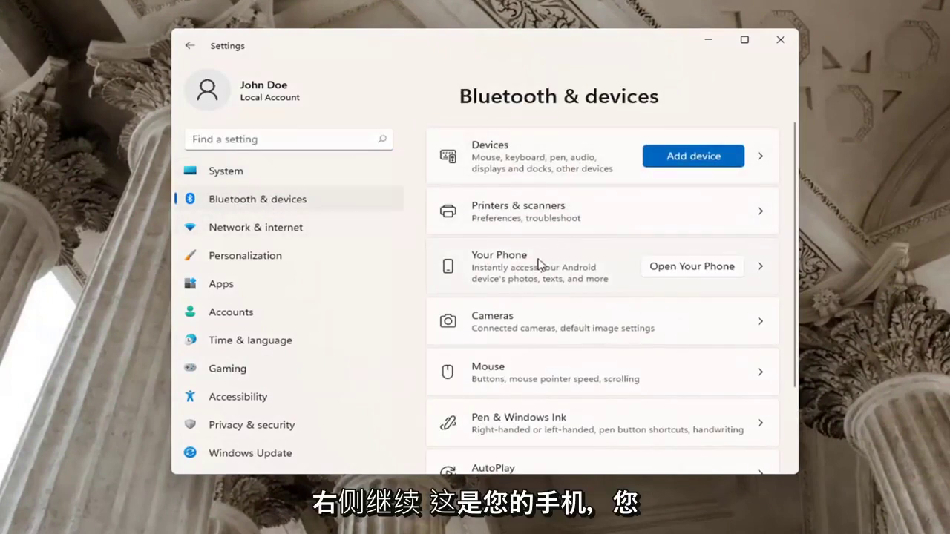
pyautogui.scroll(-1, 572, 275)
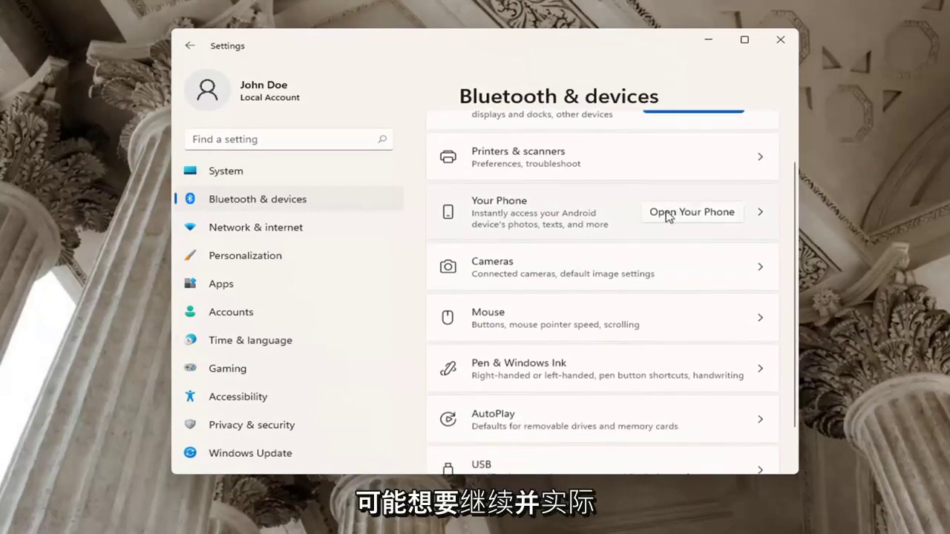
pyautogui.scroll(-1, 668, 216)
pyautogui.scroll(2, 671, 245)
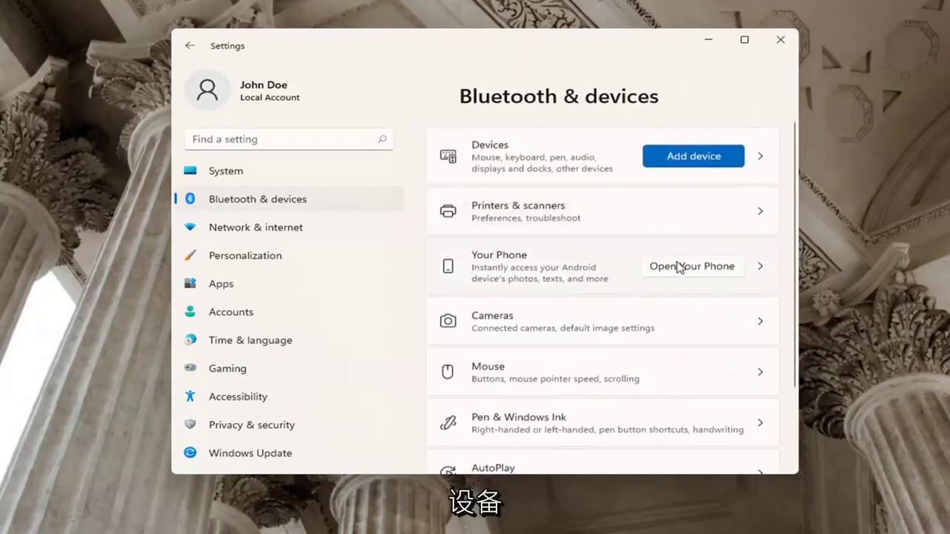
pyautogui.click(679, 157)
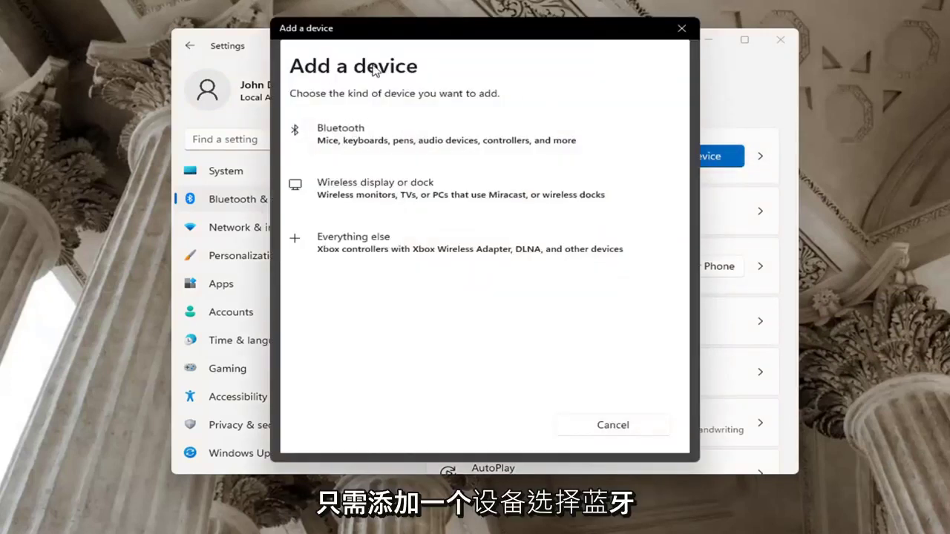
pyautogui.click(385, 145)
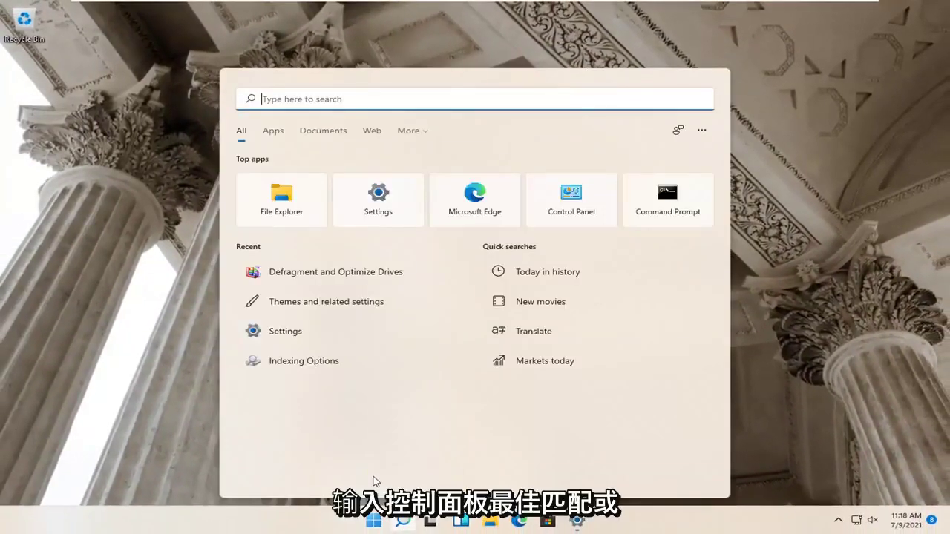
# Search for 'control panel' and open the Control Panel best match
pyautogui.write('control panel')
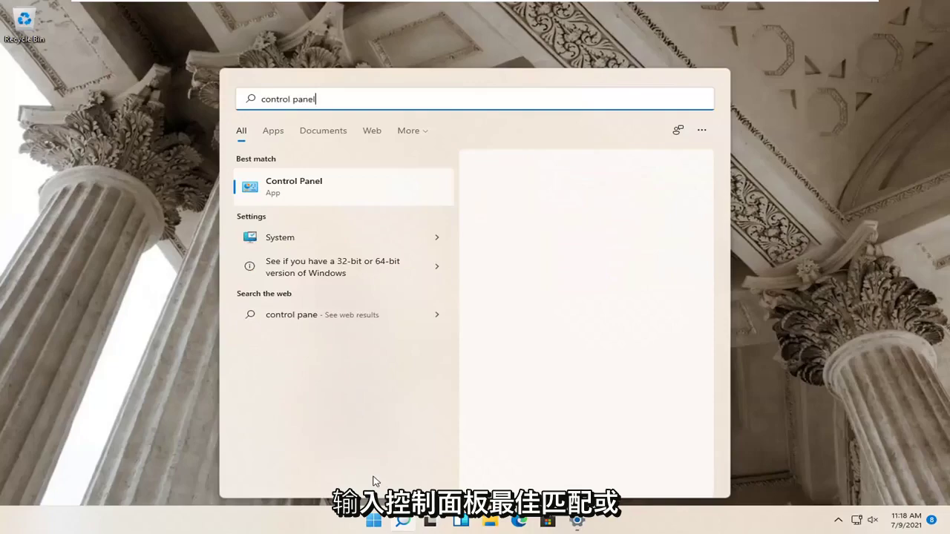
pyautogui.click(319, 186)
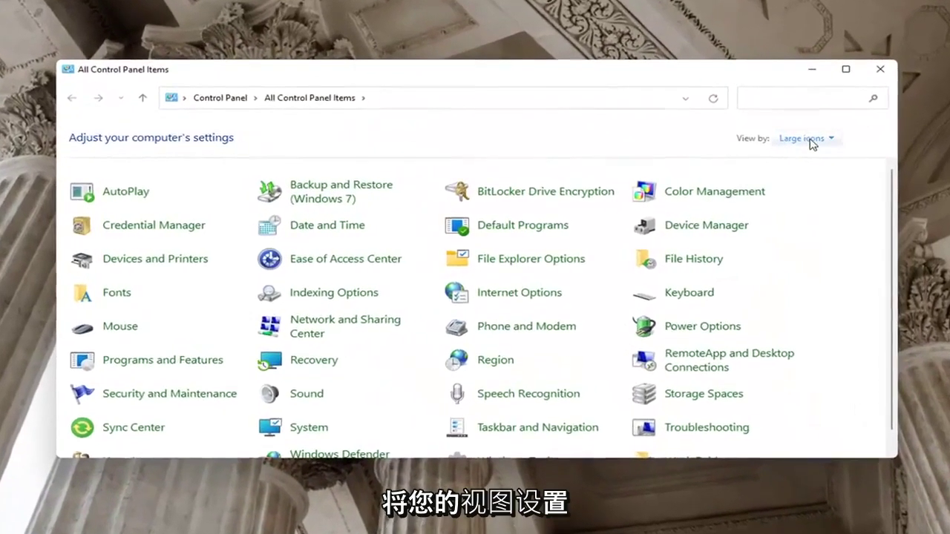
# Switch Control Panel to Category view and reach Network and Sharing Center's advanced sharing settings
pyautogui.click(809, 140)
pyautogui.click(821, 151)
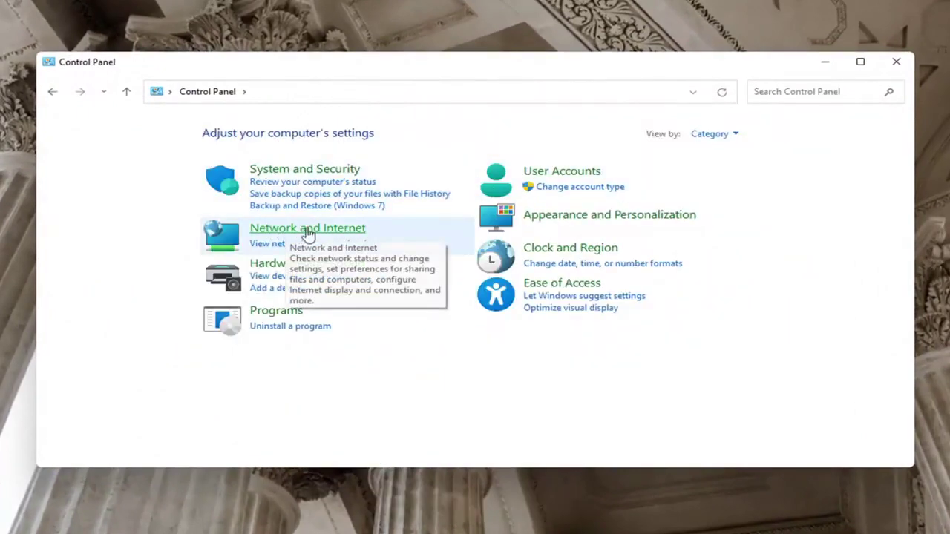
pyautogui.click(344, 230)
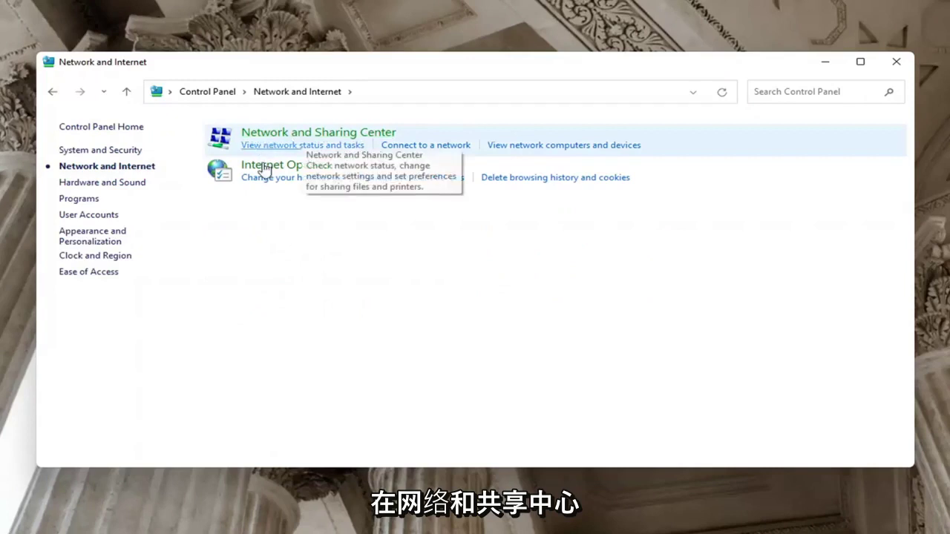
pyautogui.click(352, 132)
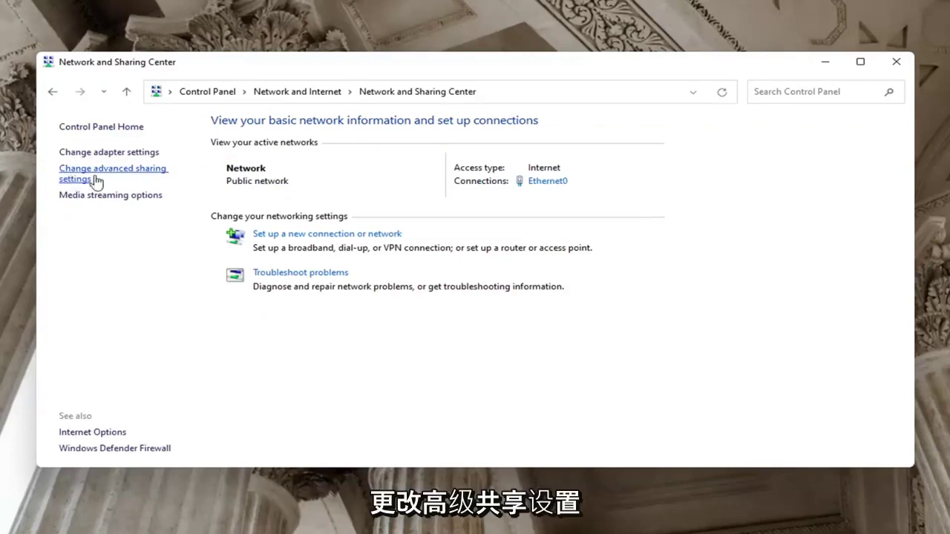
pyautogui.click(94, 177)
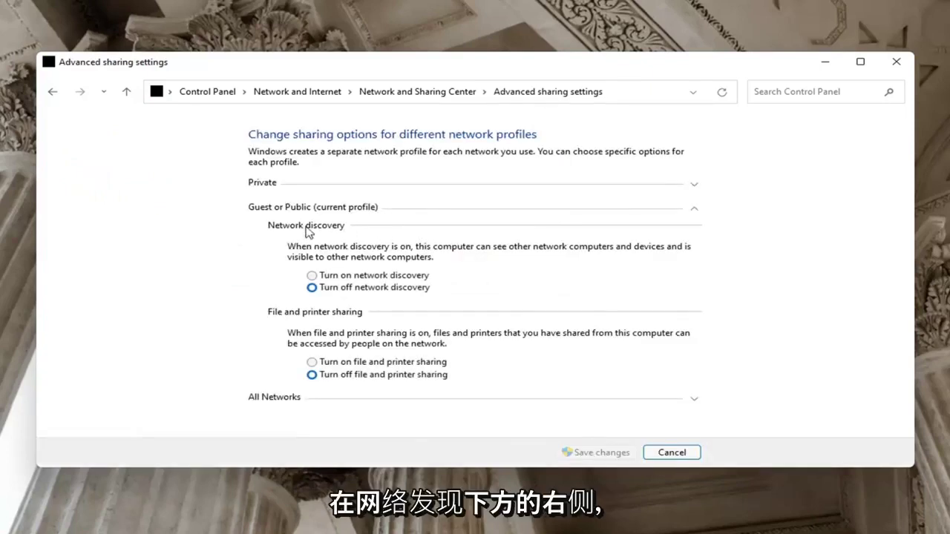
# Leave Public network discovery off, turn on Private file and printer sharing, save, and close
pyautogui.click(312, 276)
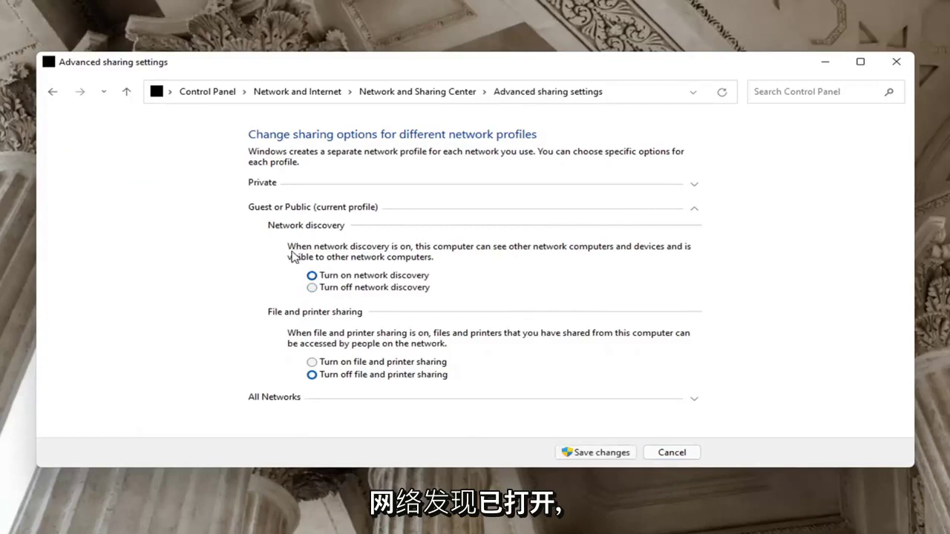
pyautogui.click(311, 289)
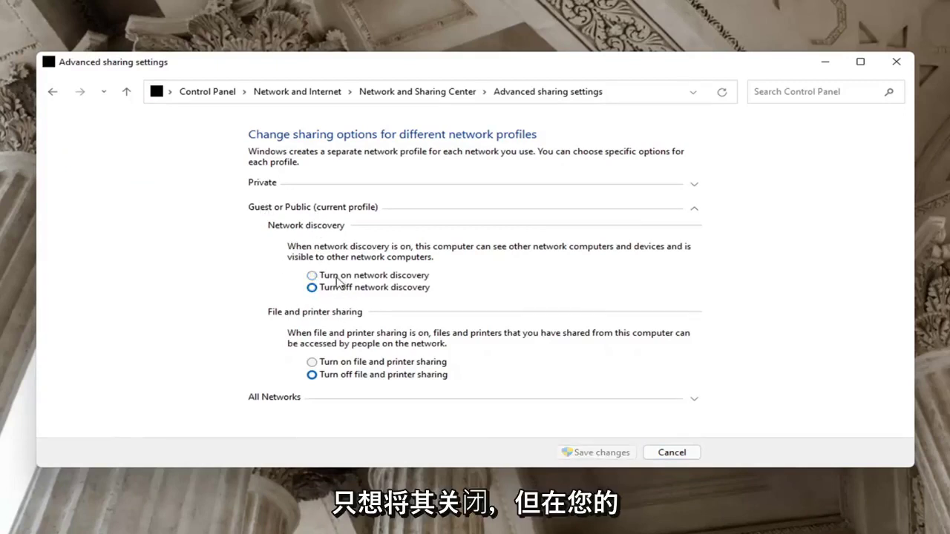
pyautogui.click(318, 184)
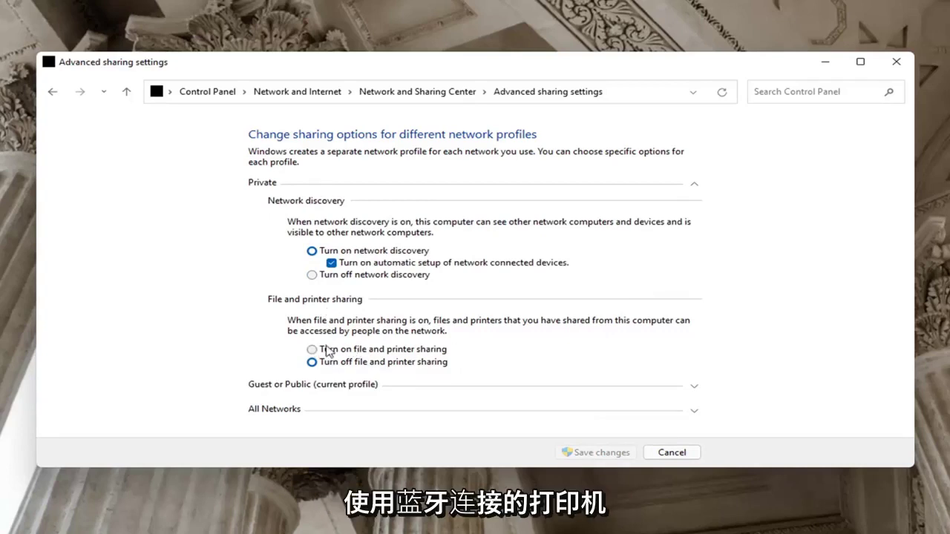
pyautogui.click(318, 349)
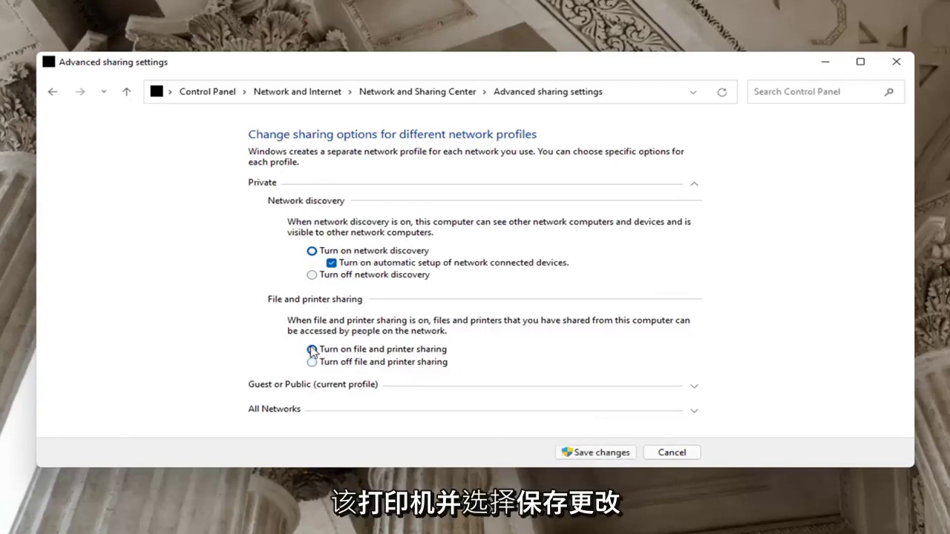
pyautogui.click(572, 450)
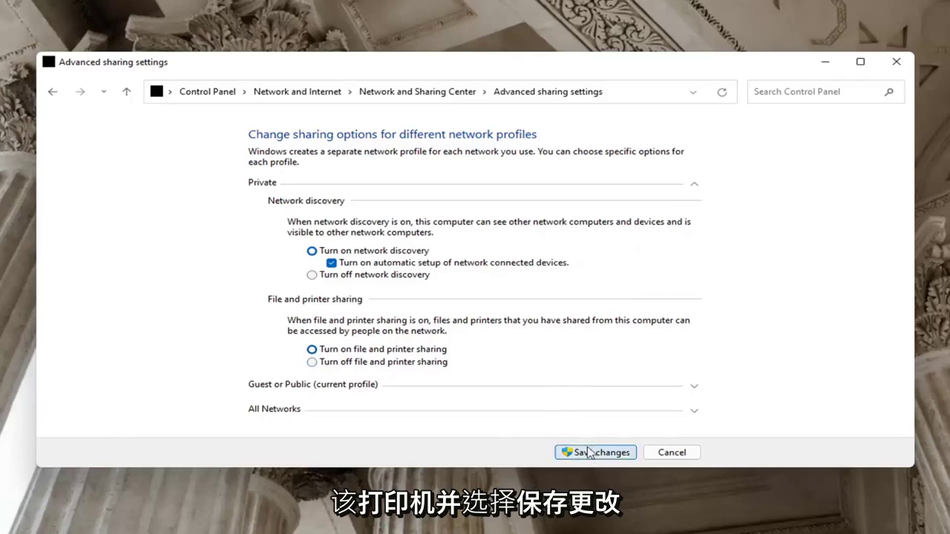
pyautogui.click(897, 62)
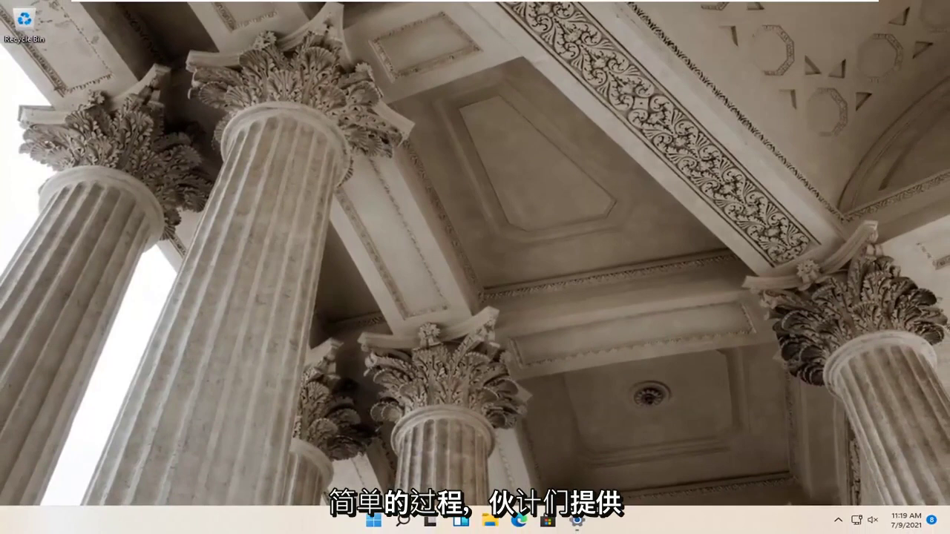